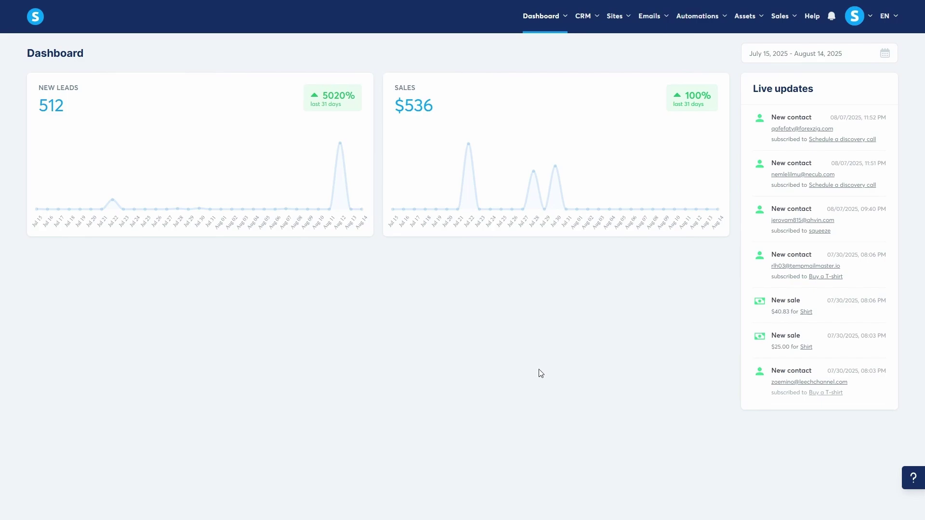
Go to the Newsletters page from the Emails menu in the top navigation
mouse_move(665, 21)
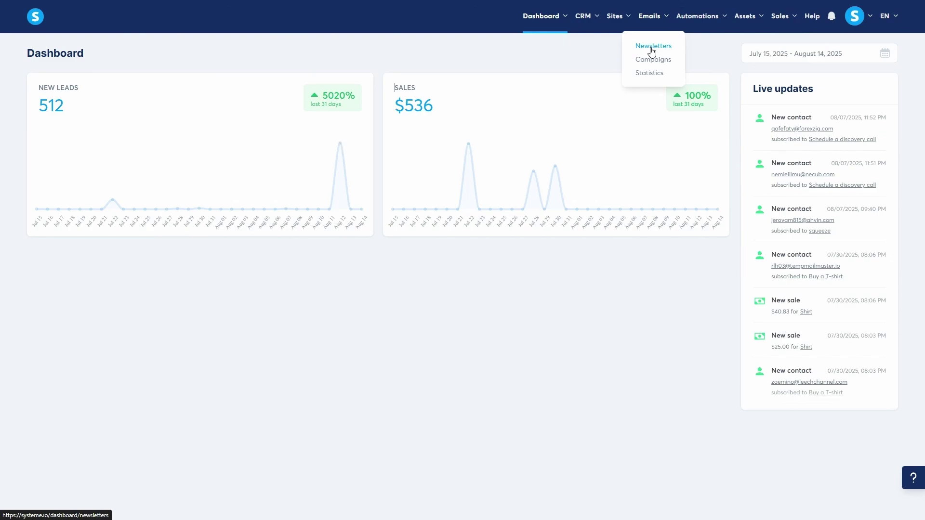
left_click(650, 48)
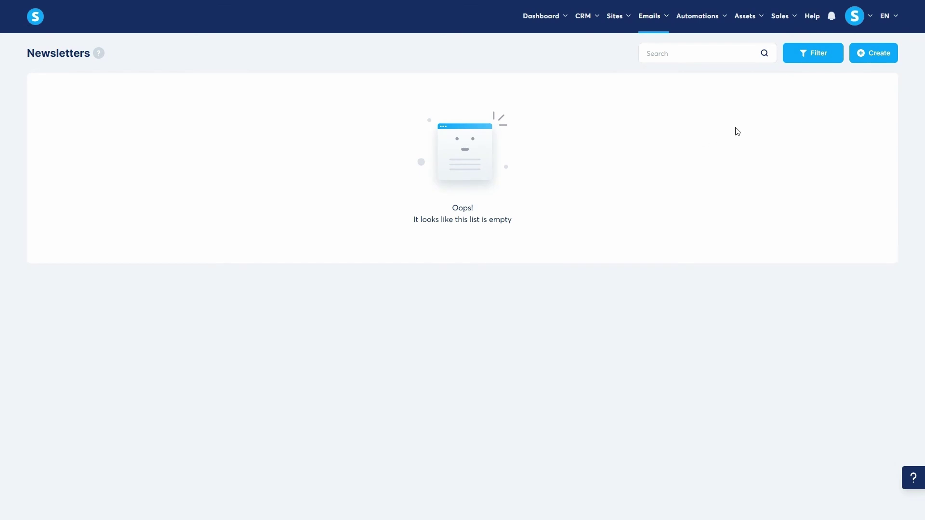
Create and open a 'New offer!' newsletter with the existing sender and the classic editor
left_click(886, 53)
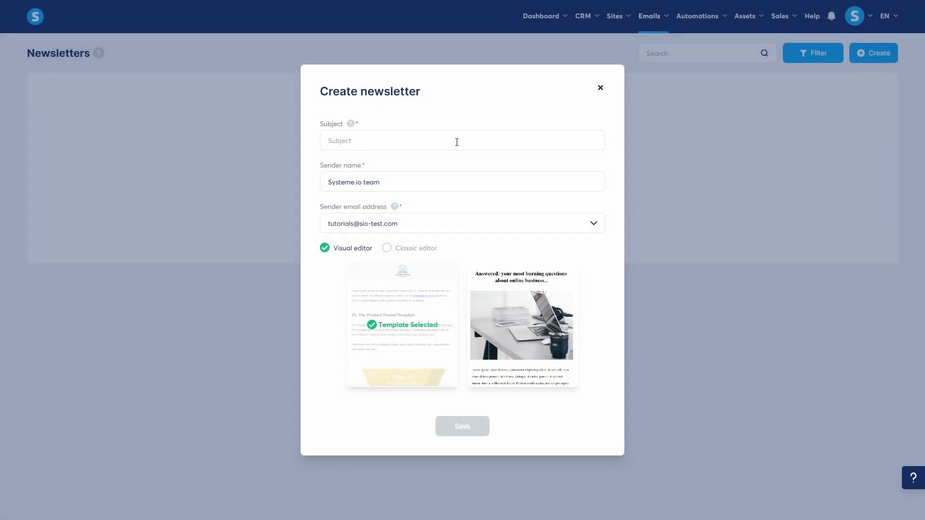
left_click(457, 142)
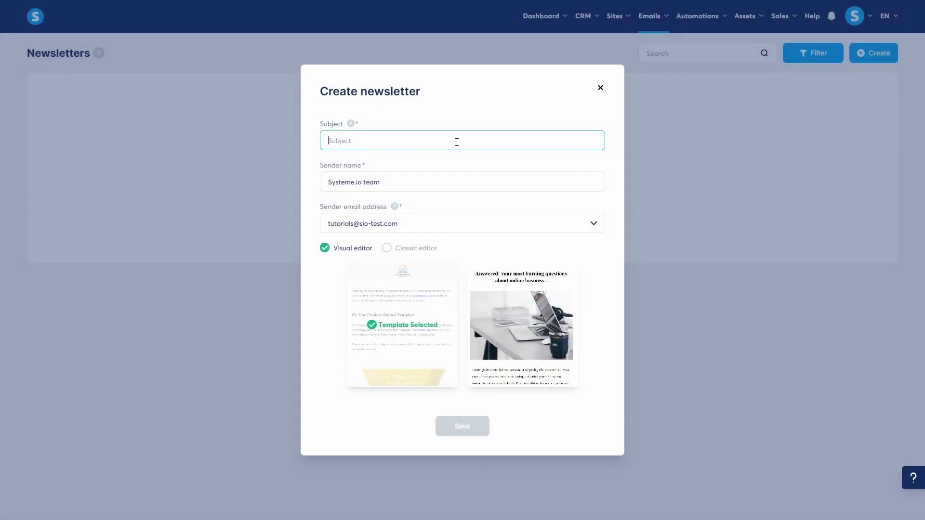
type("New offer!")
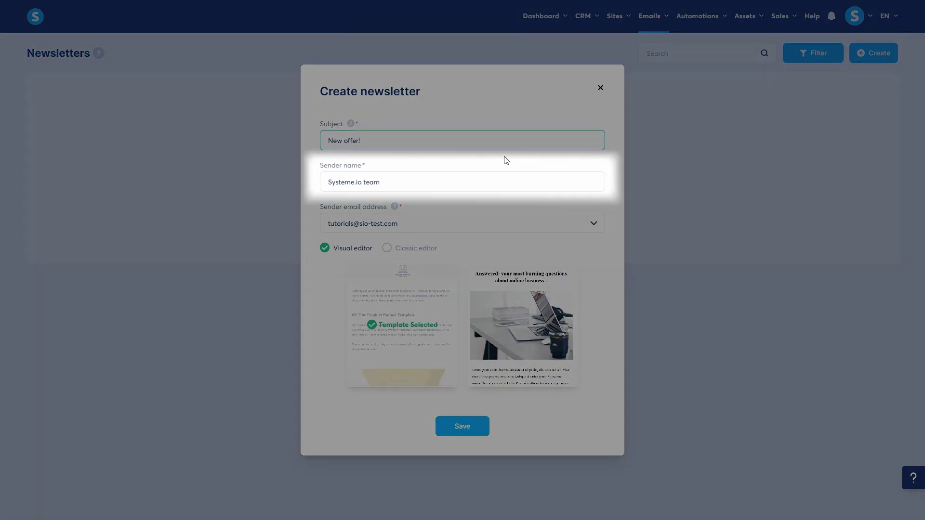
left_click(533, 181)
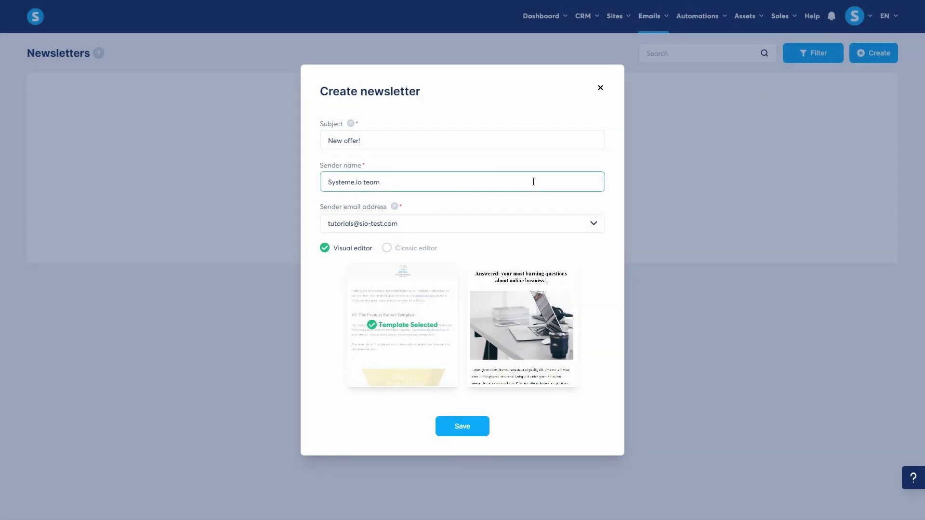
left_click(599, 227)
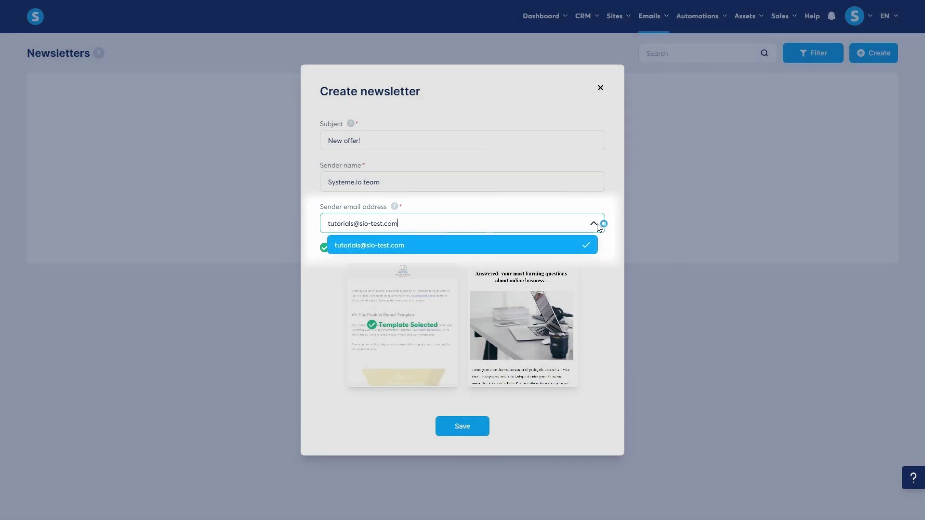
left_click(610, 227)
left_click(611, 227)
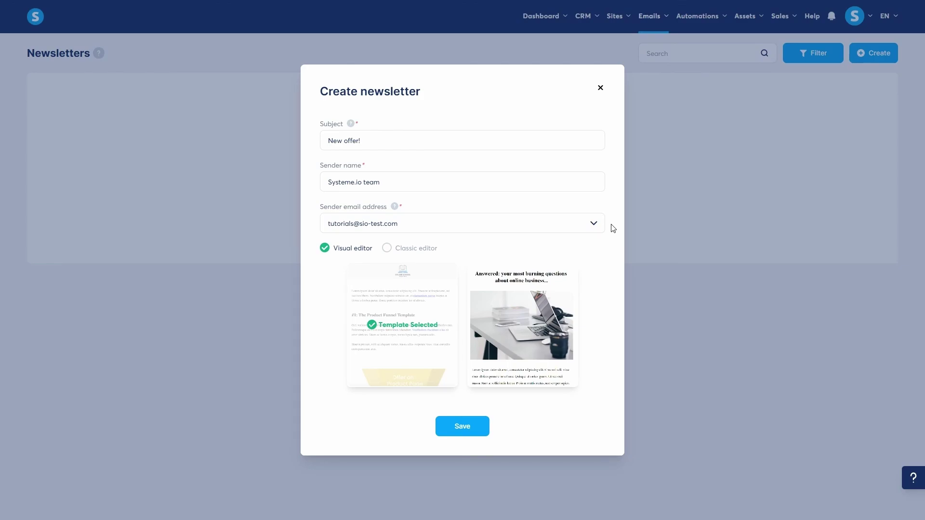
left_click(385, 249)
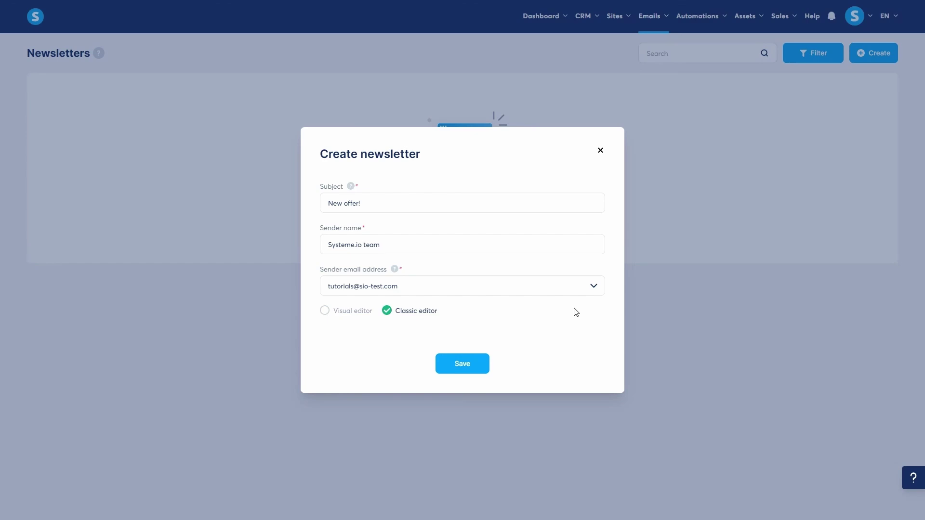
left_click(470, 362)
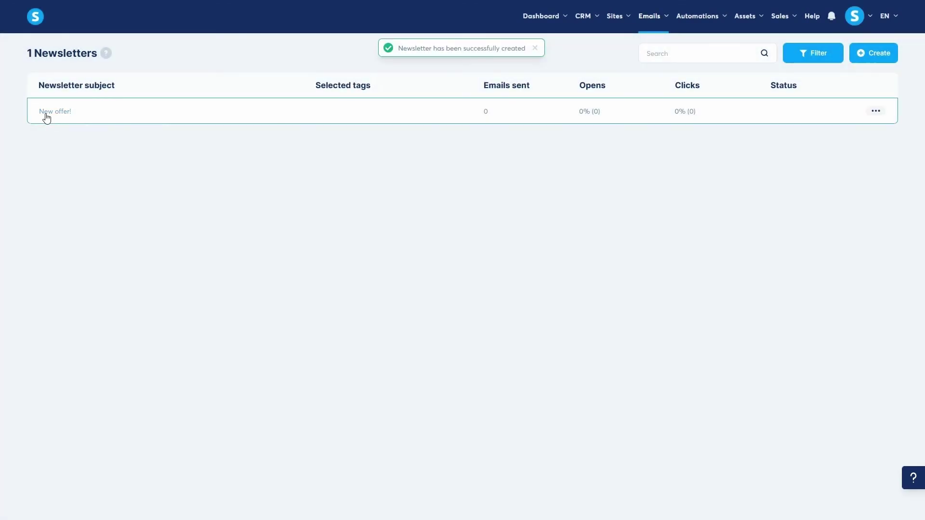
left_click(44, 113)
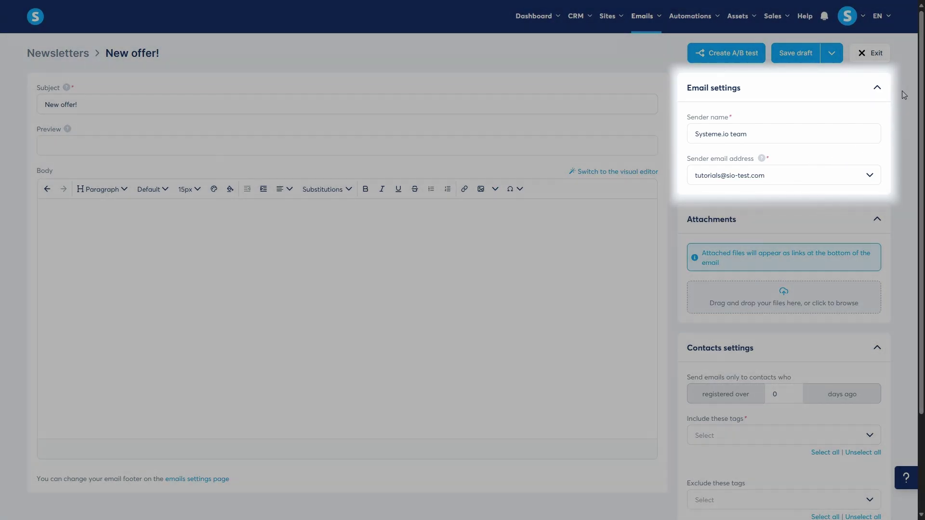
Collapse Email settings and Attachments, review the include/exclude tag lists, and expand personalization substitutes
left_click(879, 88)
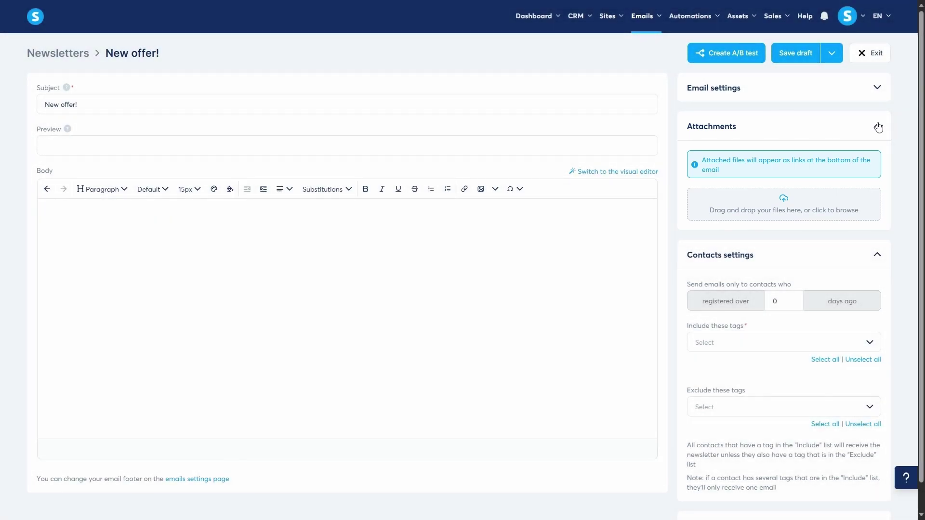
left_click(878, 127)
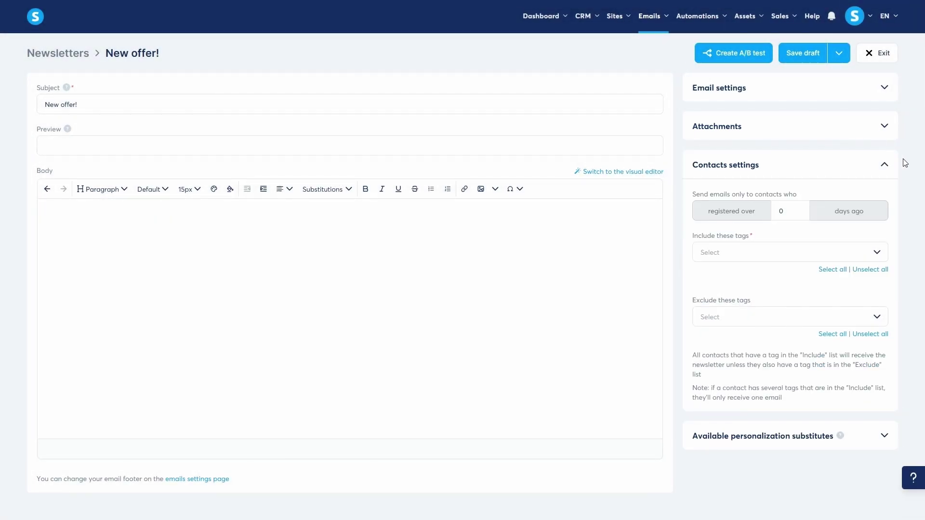
left_click(884, 255)
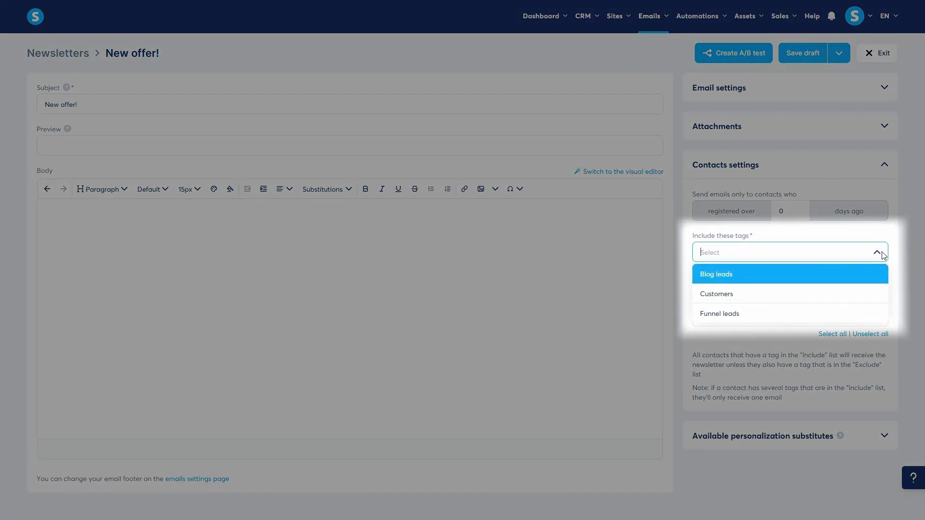
left_click(884, 254)
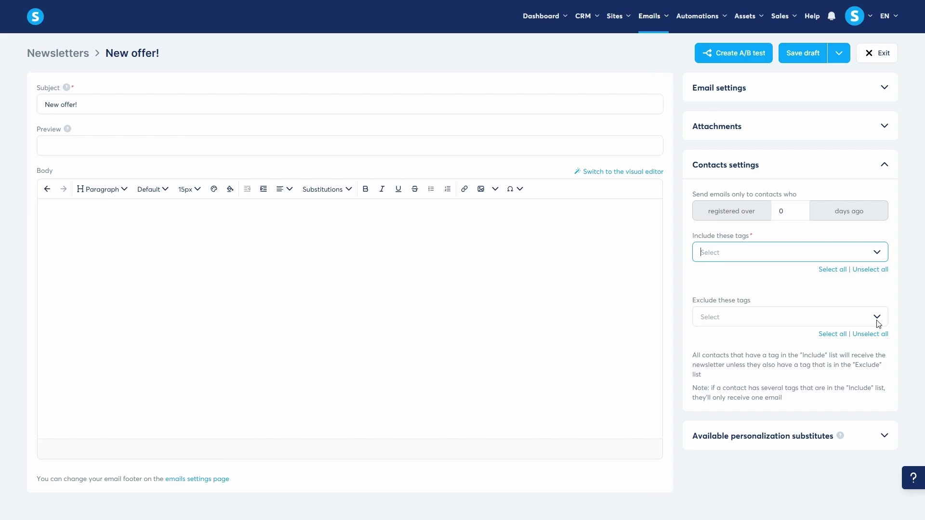
left_click(876, 318)
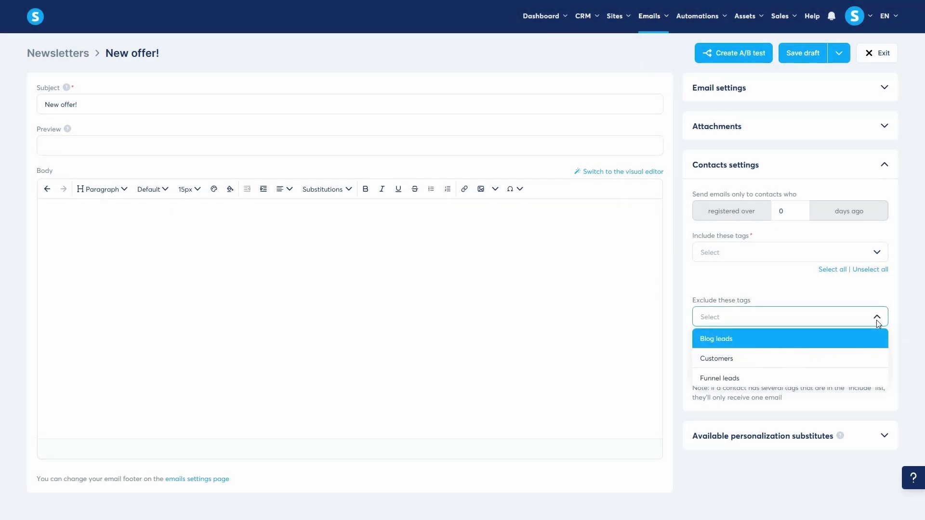
left_click(877, 318)
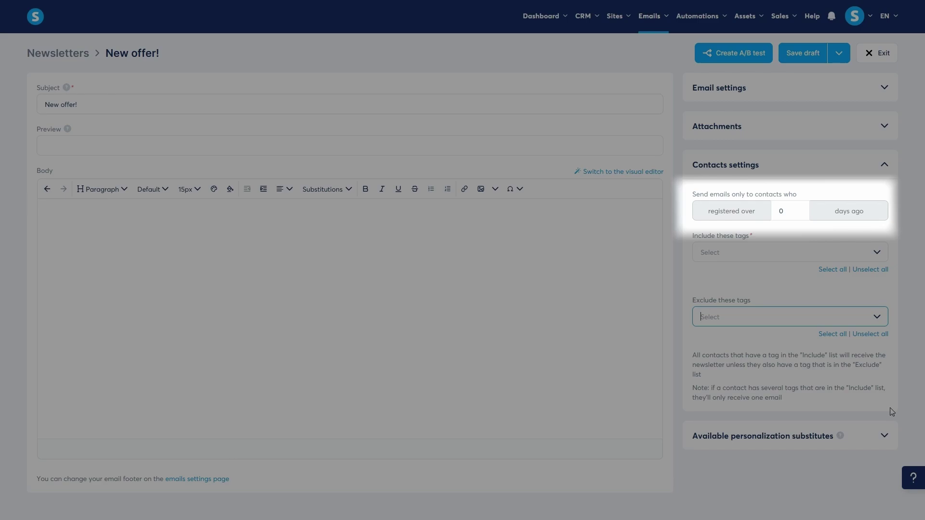
left_click(886, 436)
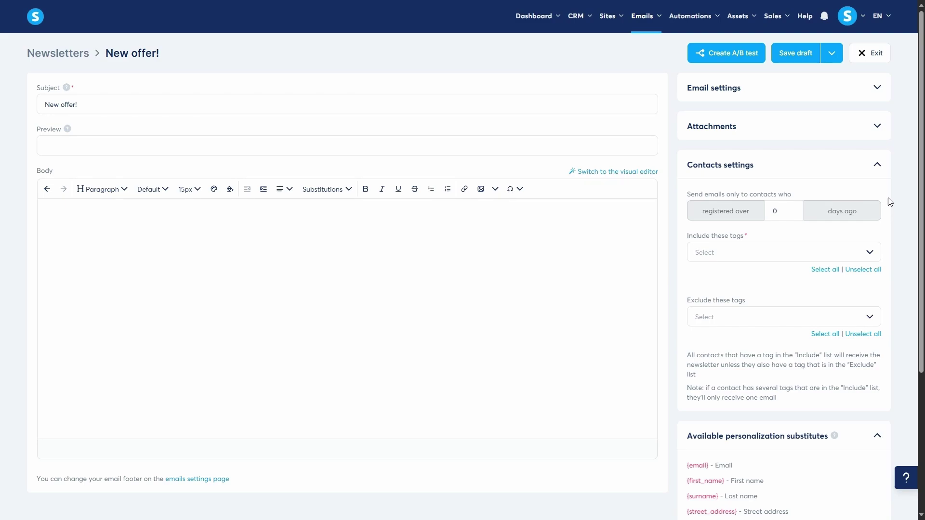
Begin the body with 'Hey {first_name}' by pasting the copied first-name substitute, then show the save options
left_click(877, 165)
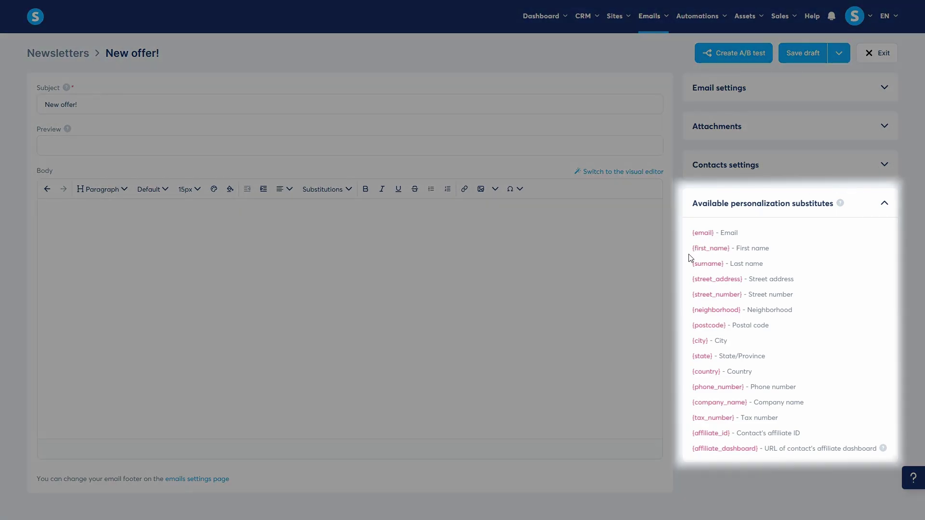
left_click_drag(692, 249, 732, 252)
key("ctrl+c")
left_click(218, 217)
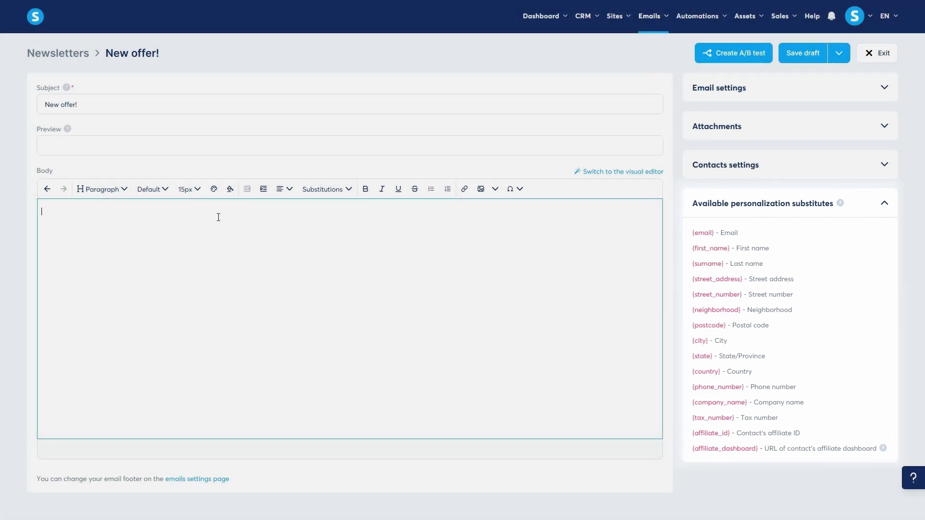
type("Hey")
key("ctrl+v")
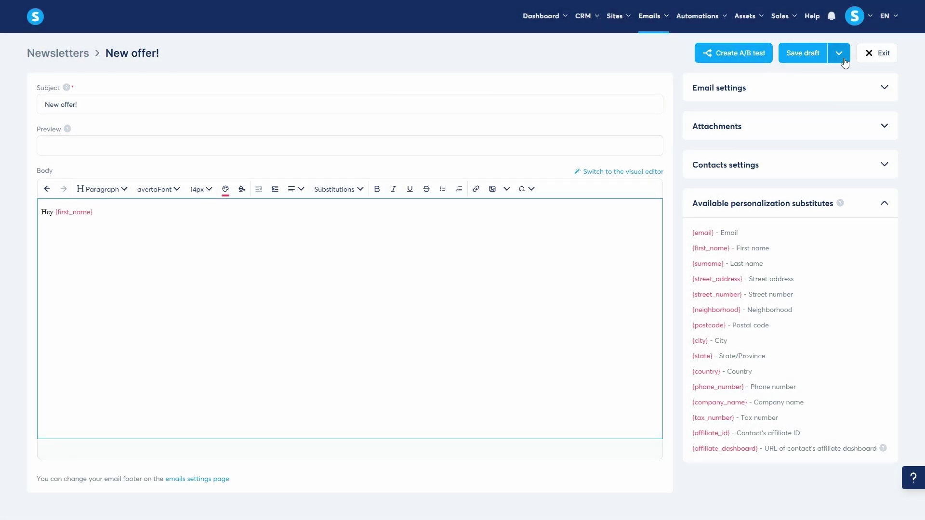
left_click(842, 60)
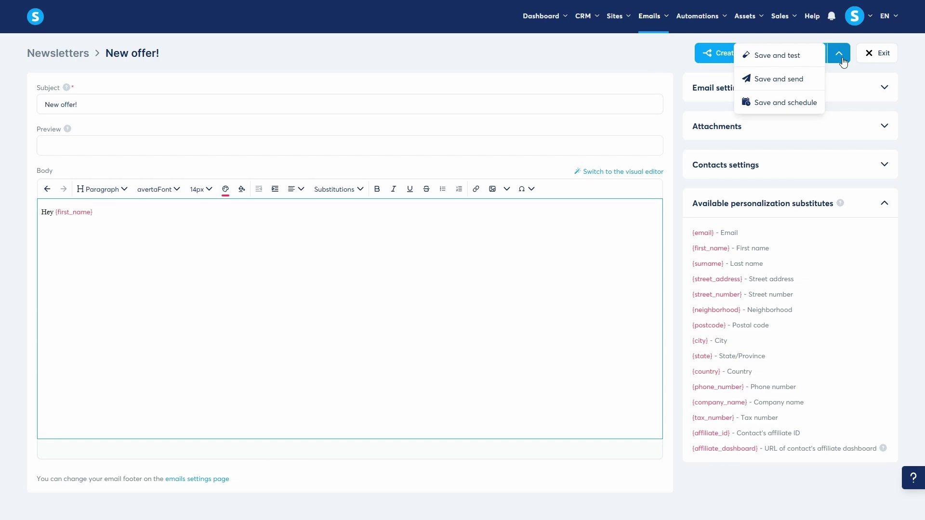
Bring up and dismiss the schedule dialog for 'New offer!', then go to the Campaigns page
left_click(785, 102)
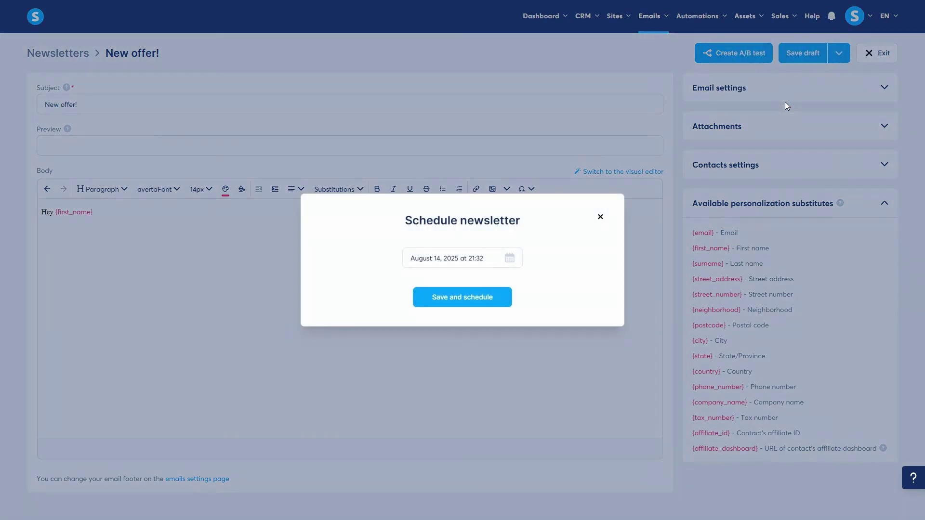
left_click(512, 259)
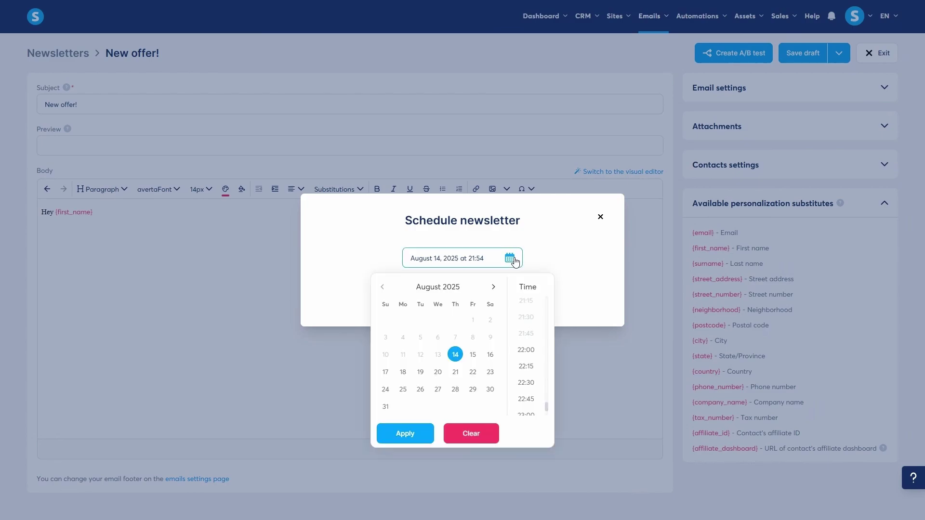
left_click(572, 252)
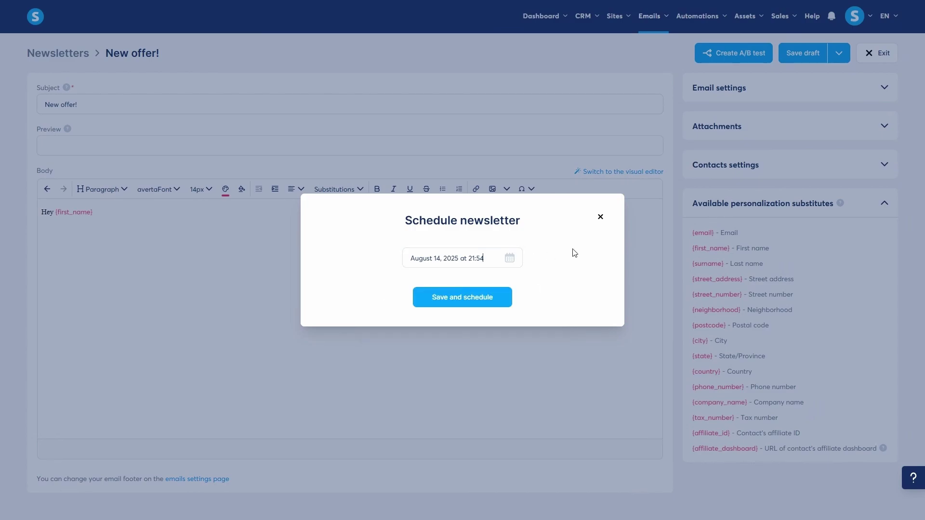
left_click(652, 239)
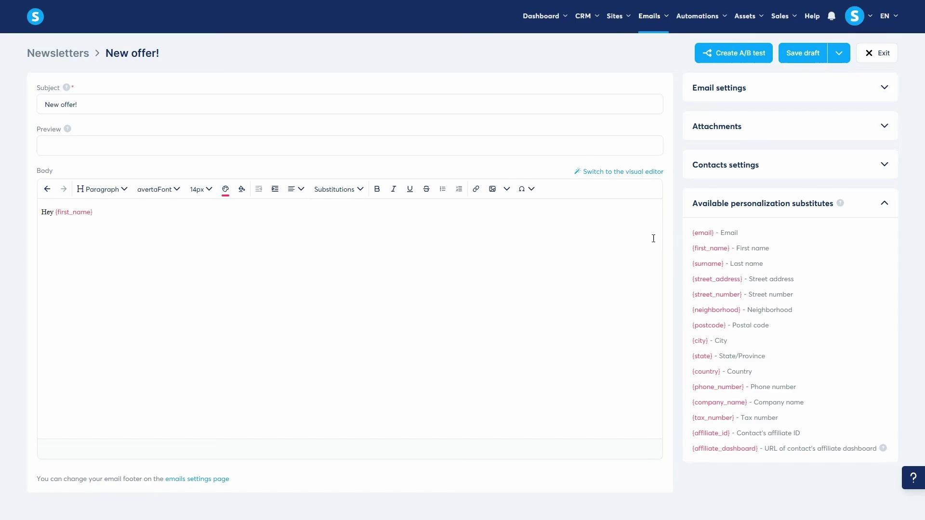
mouse_move(653, 22)
left_click(652, 61)
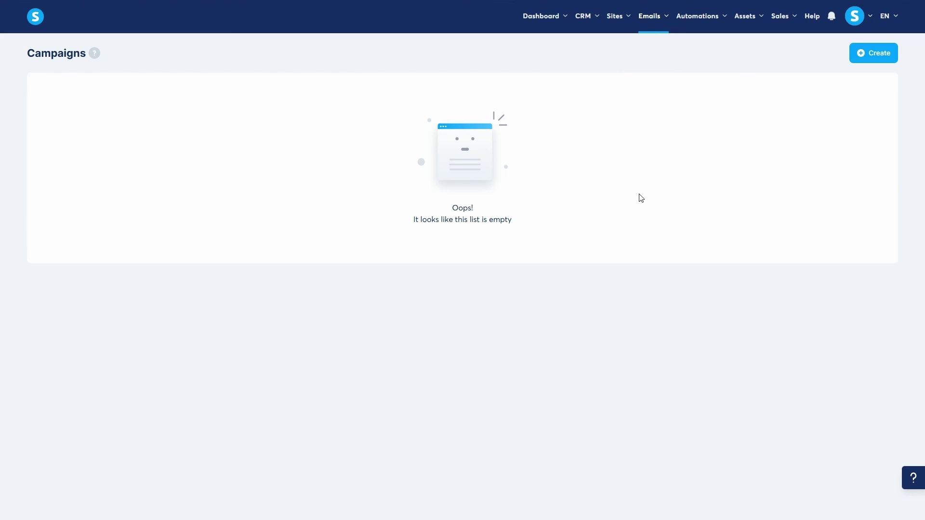
Create a campaign named '5-day challenge' with the only available sender address
mouse_move(722, 21)
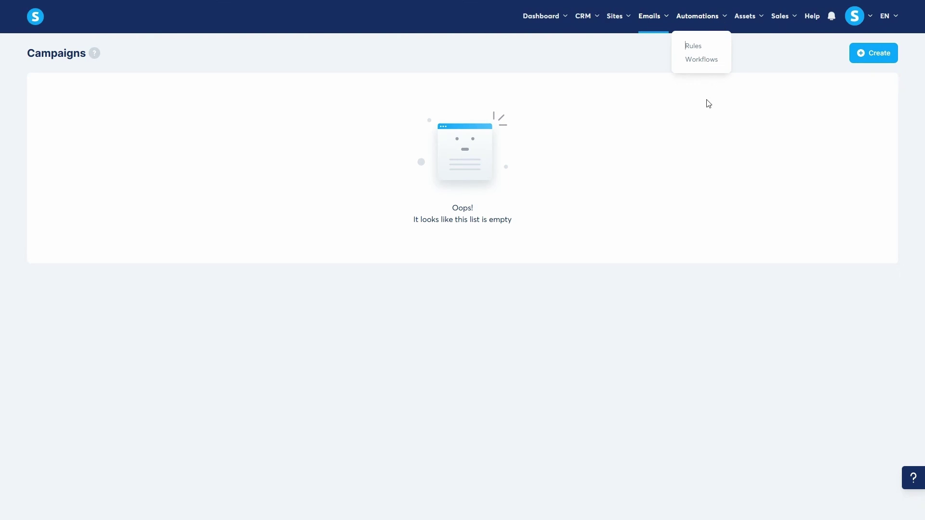
left_click(872, 59)
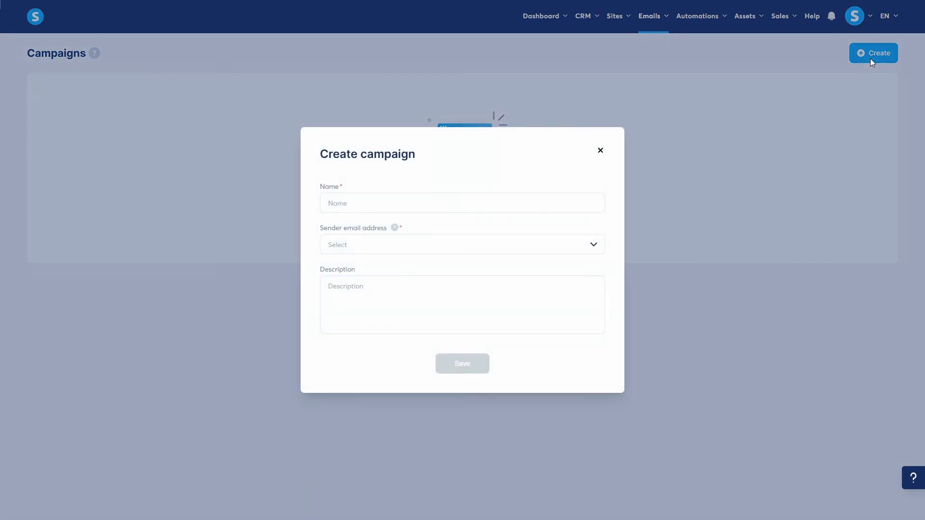
left_click(433, 208)
type("5-day challenge")
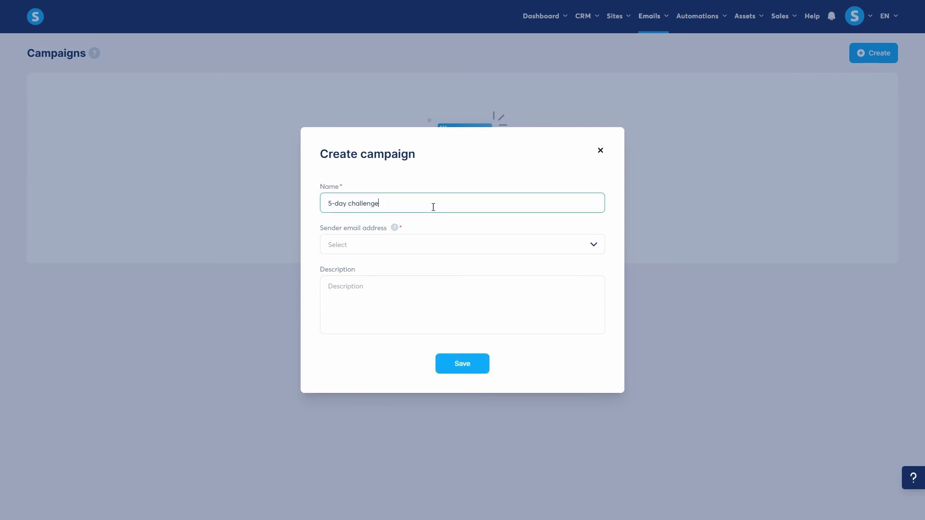
left_click(490, 247)
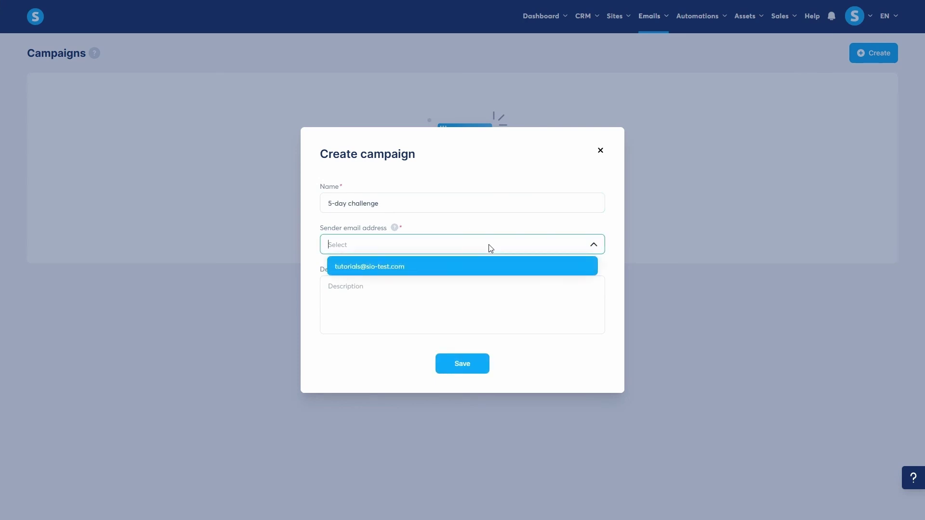
left_click(518, 269)
left_click(546, 289)
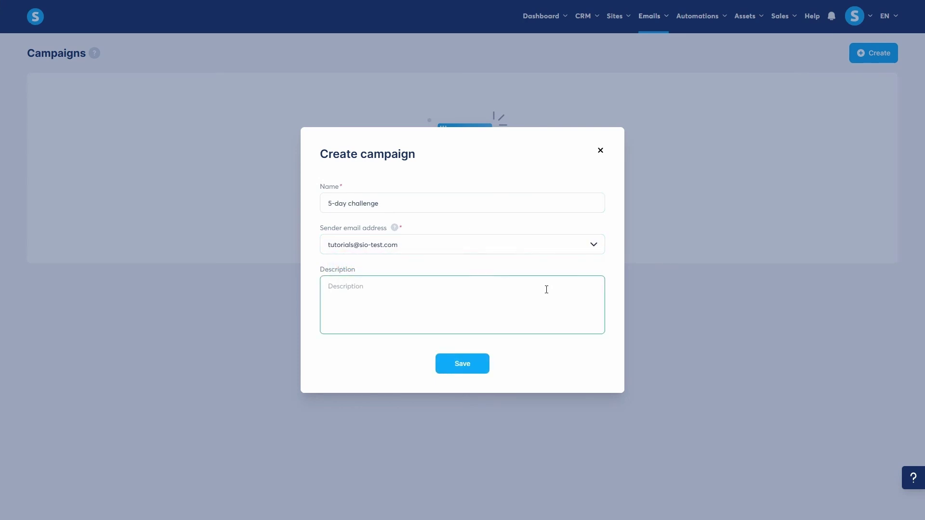
left_click(473, 360)
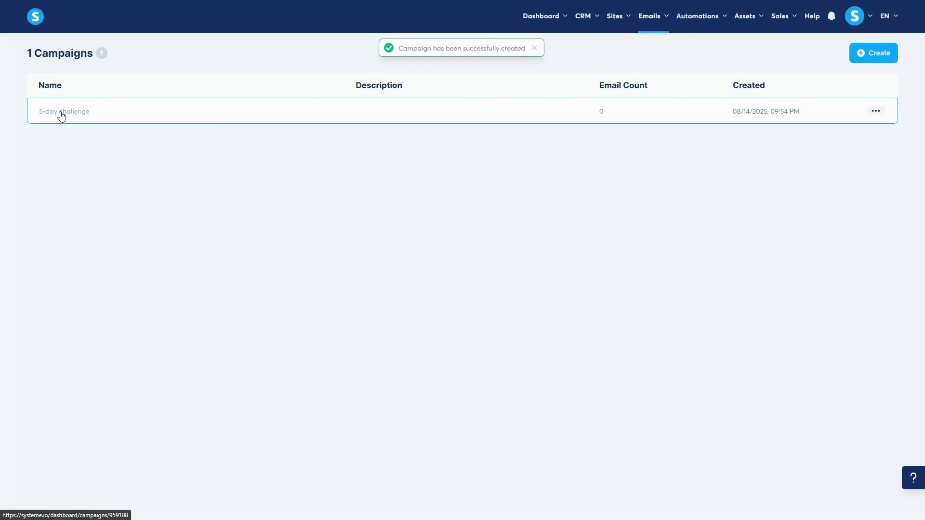
Add a 'Welcome!' email to the 5-day challenge campaign and choose Save and publish
left_click(61, 113)
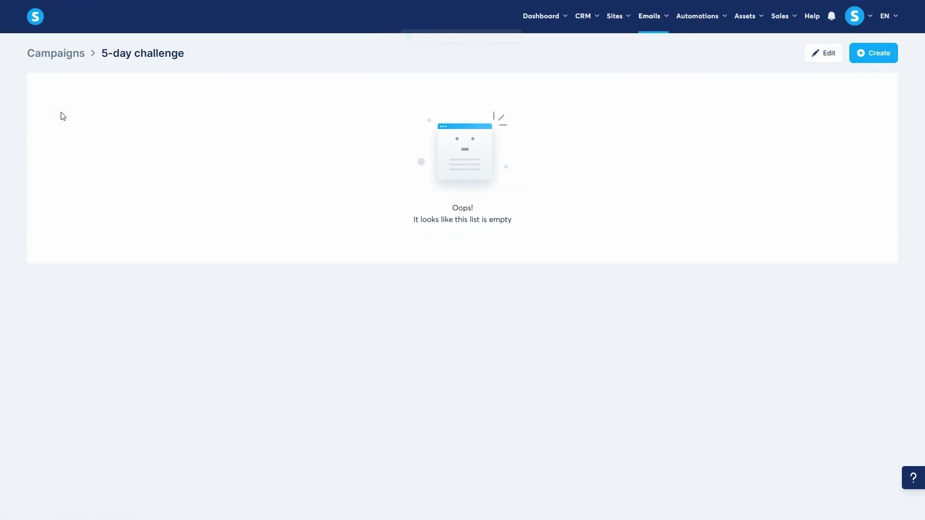
left_click(872, 57)
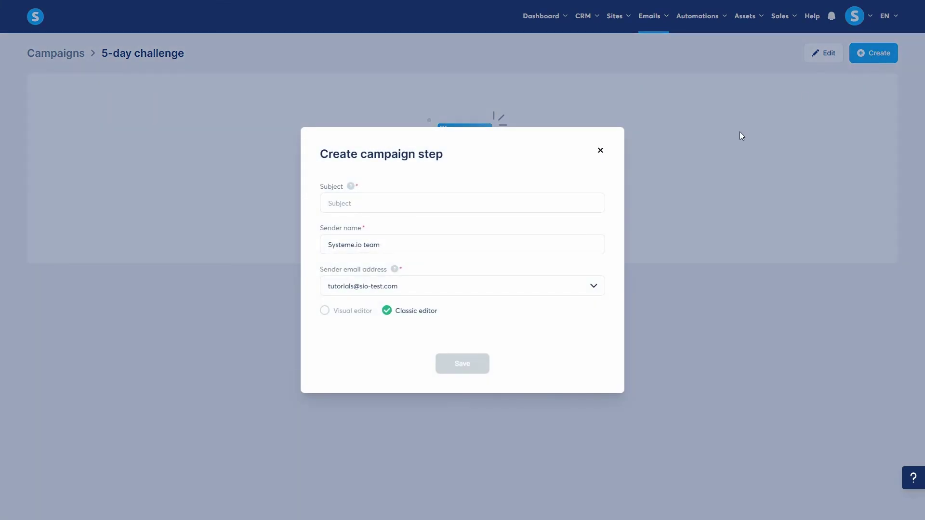
left_click(458, 203)
type("Welcome!")
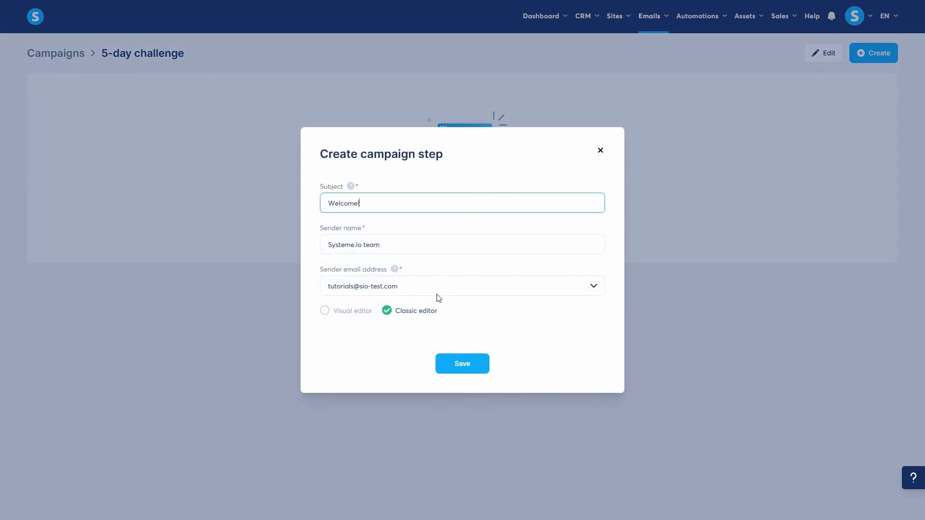
left_click(457, 367)
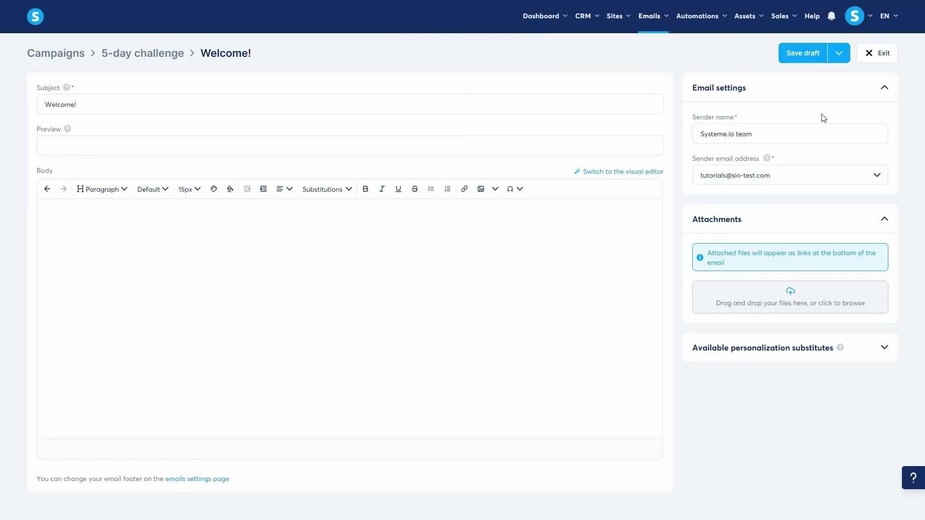
left_click(840, 53)
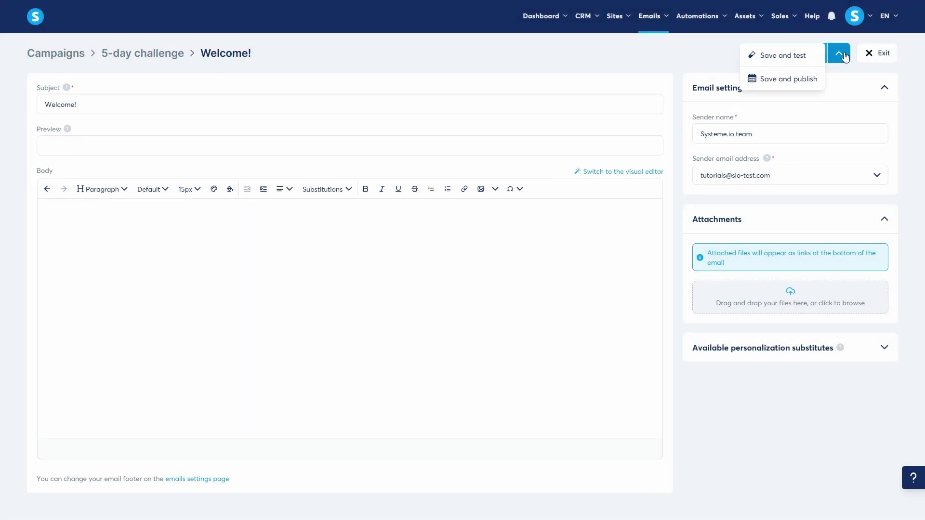
left_click(797, 81)
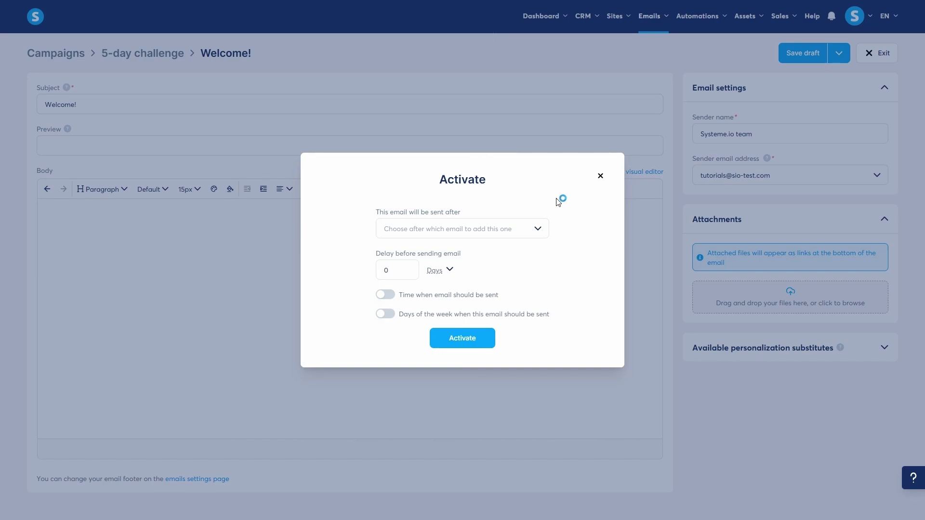
Activate the Welcome! email with a 0-day delay, a fixed sending time and all weekdays enabled
left_click(546, 230)
left_click(544, 230)
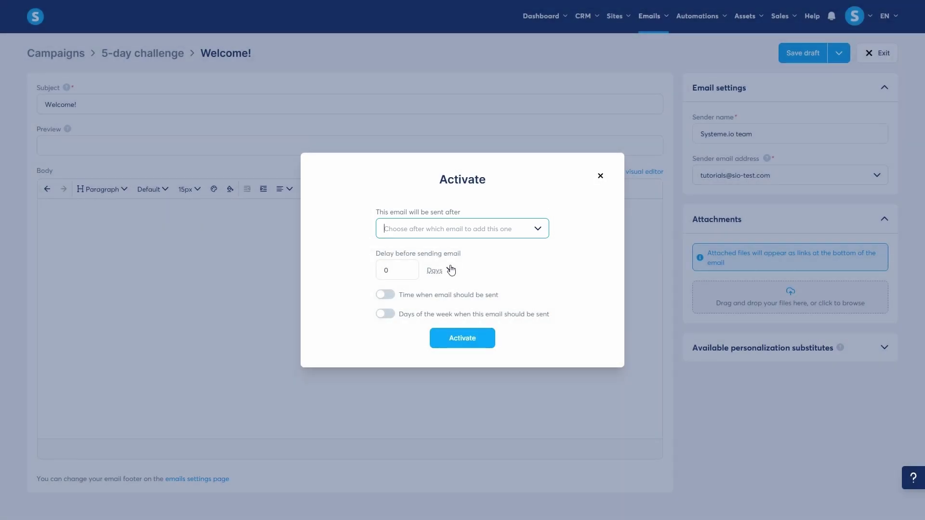
left_click(450, 269)
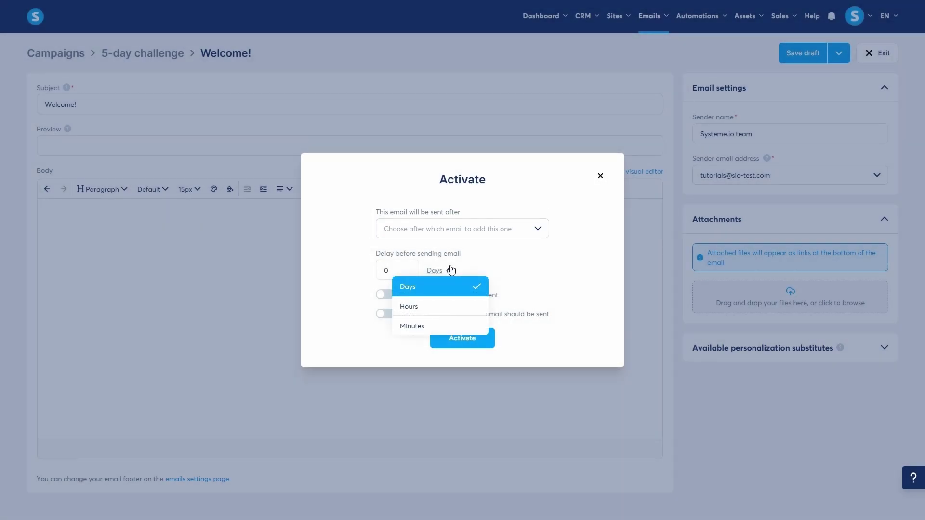
left_click(379, 296)
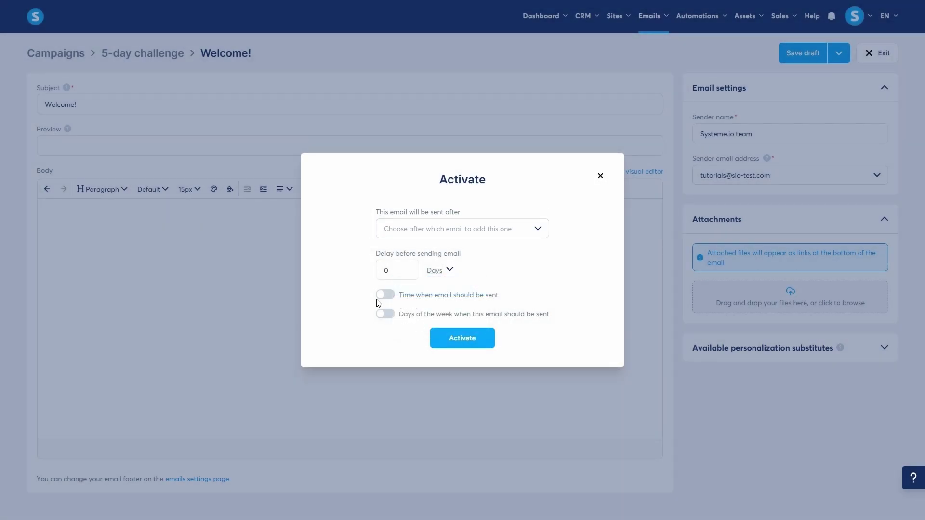
left_click(379, 295)
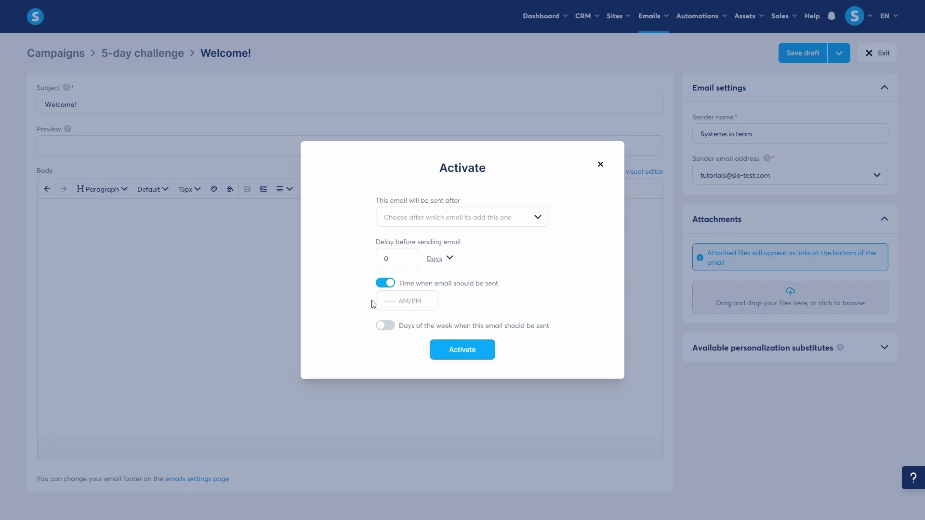
left_click(381, 326)
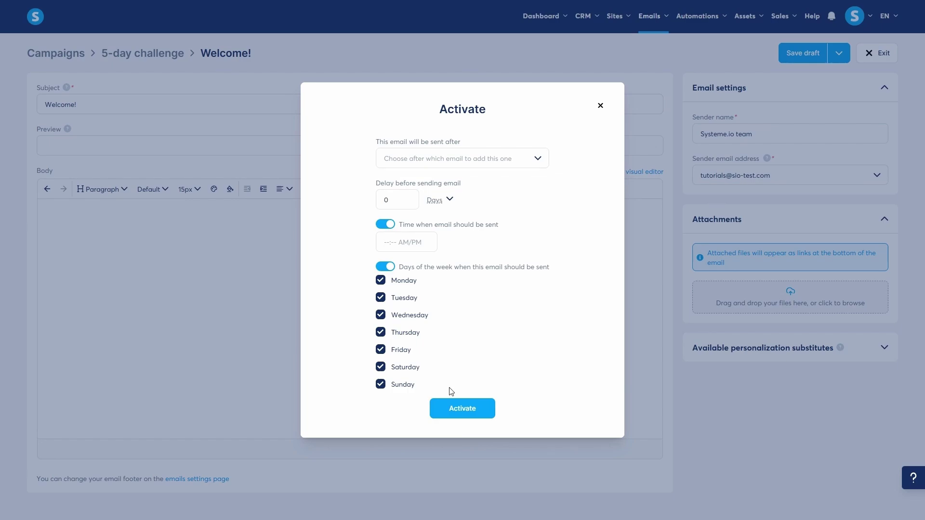
left_click(457, 408)
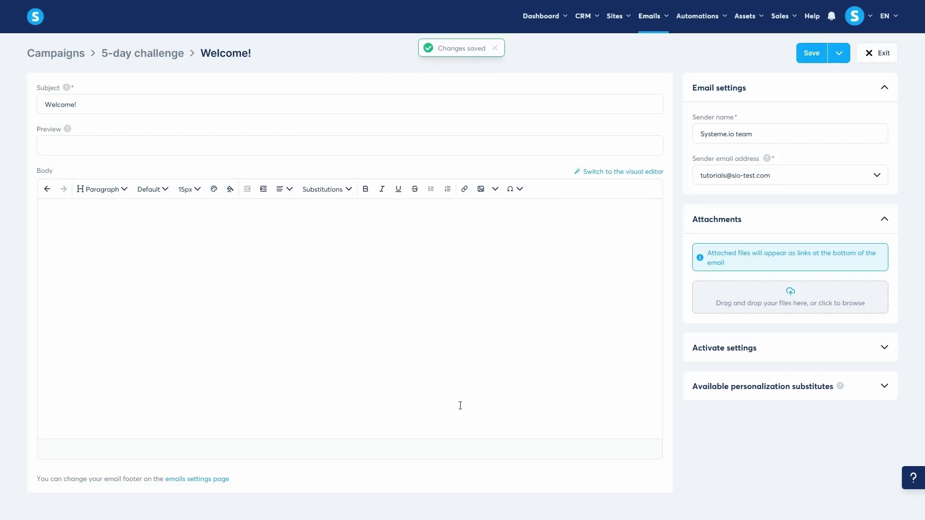